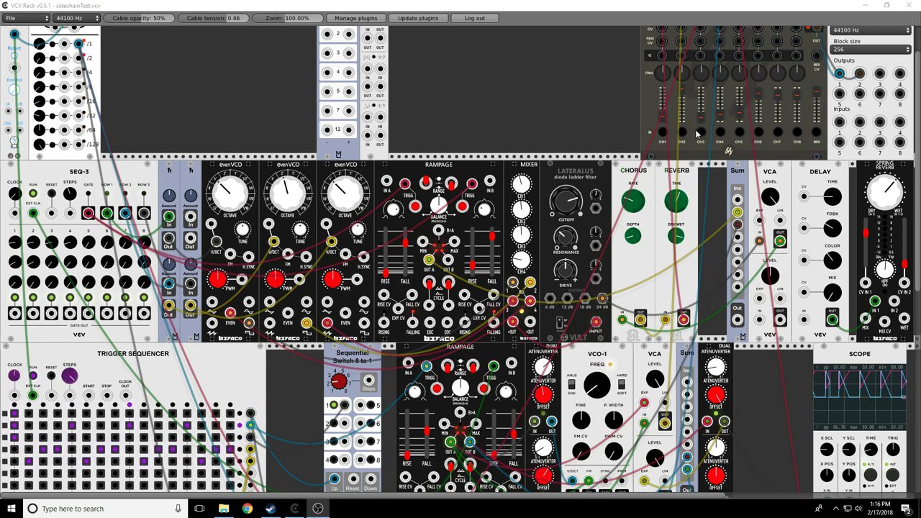
- Mute Mixer channels CH1, CH2, CH3 and CH4 in the sidechainTest patch
scroll(516, 105, up, 2)
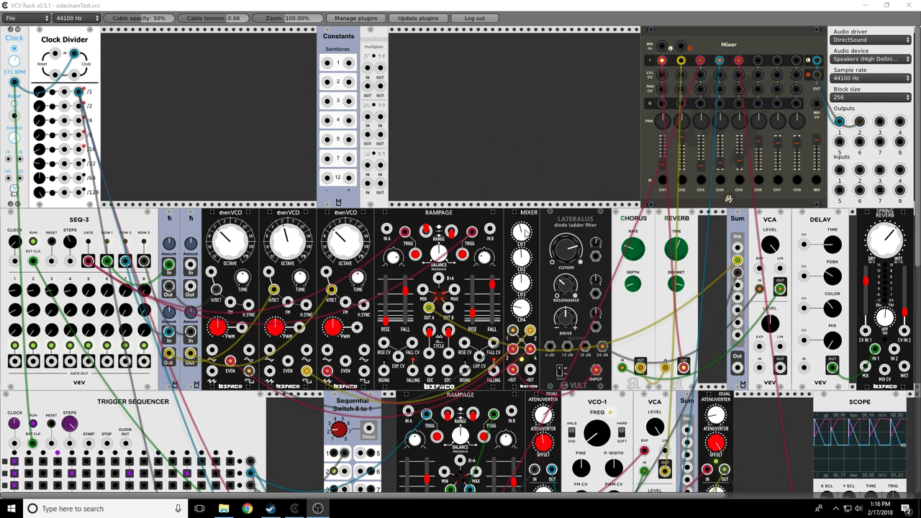
click(662, 181)
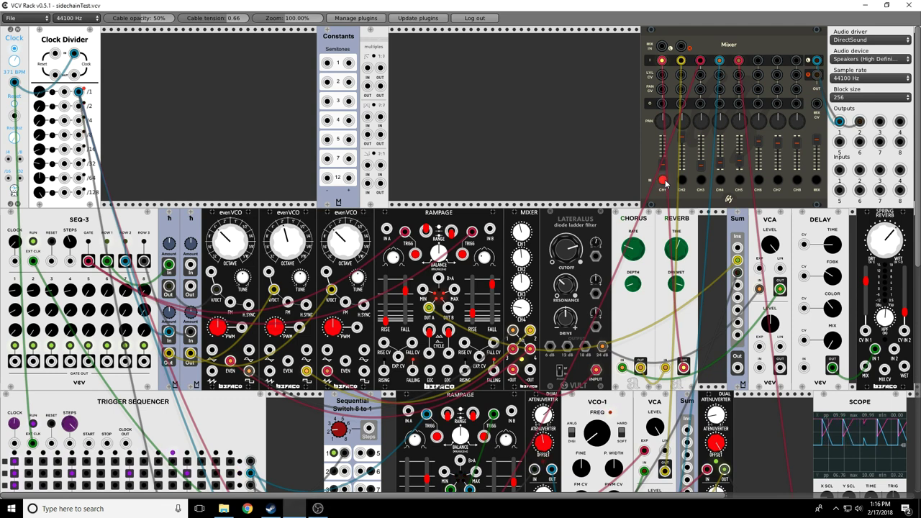
click(700, 180)
click(719, 181)
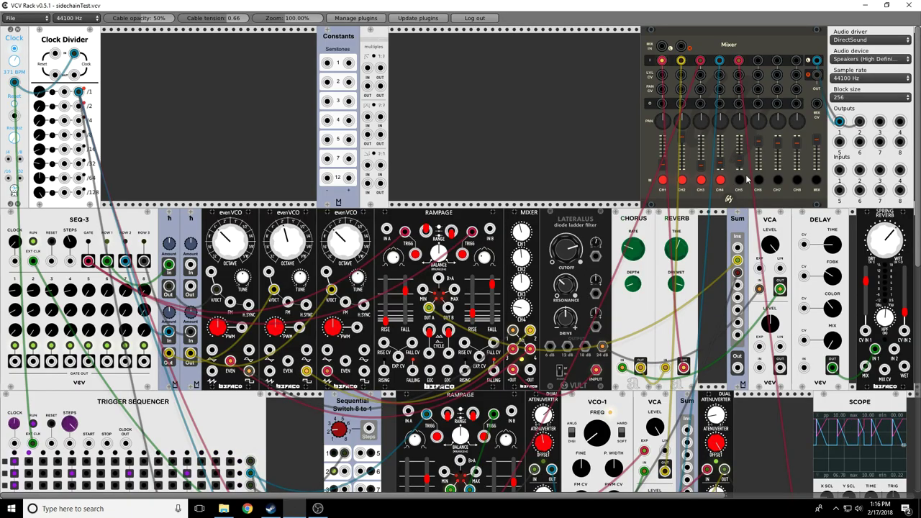
scroll(761, 284, down, 10)
scroll(761, 284, down, 5)
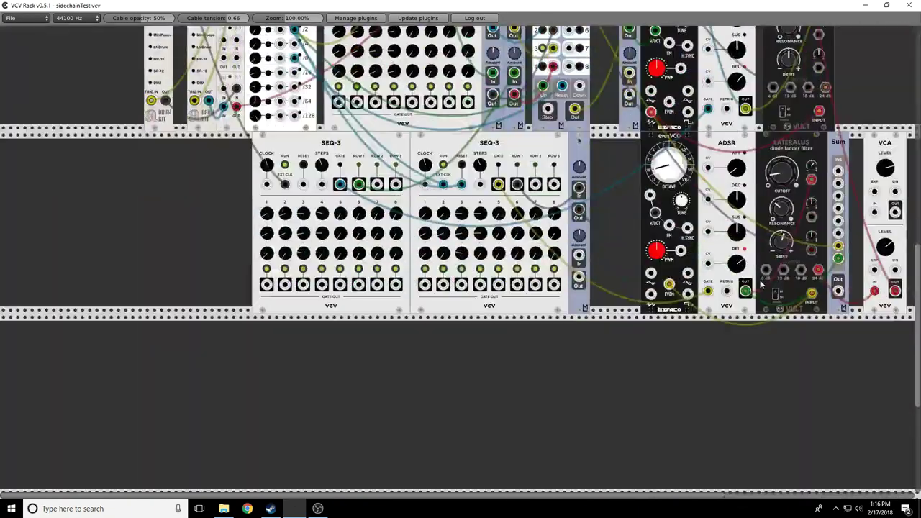
scroll(286, 272, up, 2)
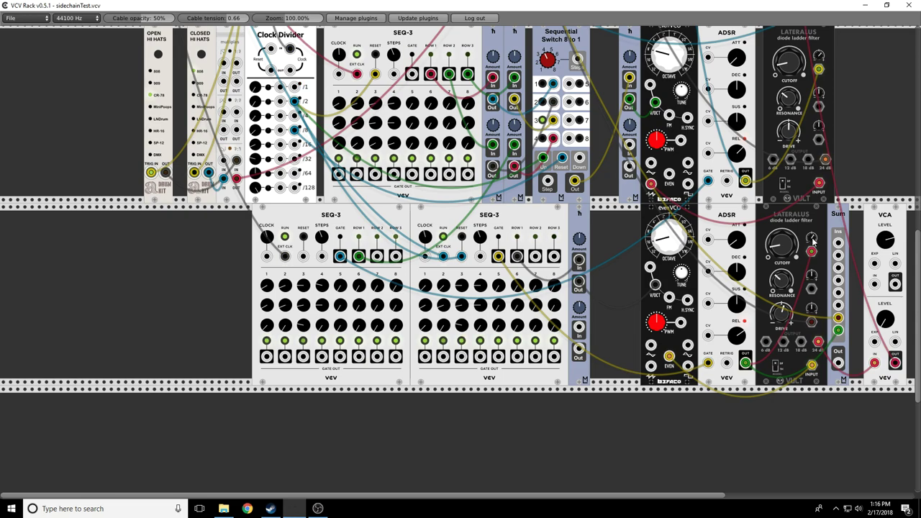
scroll(734, 190, up, 8)
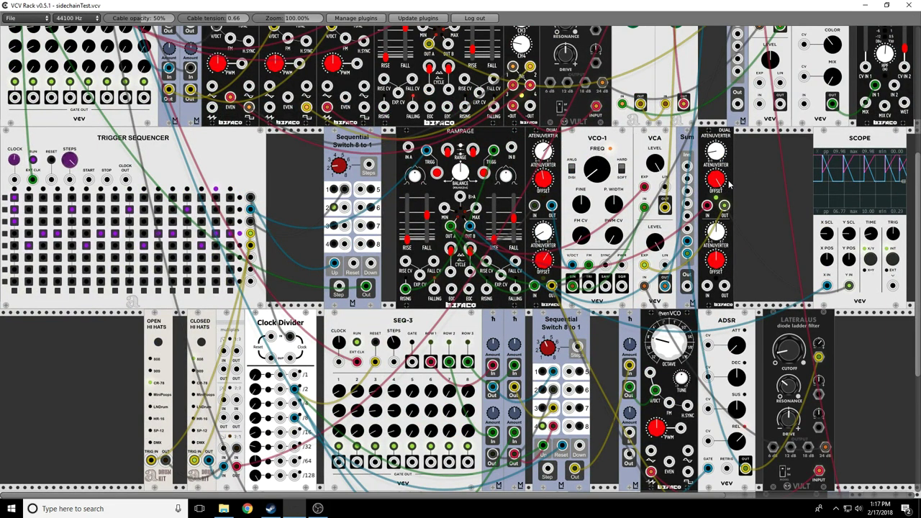
scroll(734, 208, down, 6)
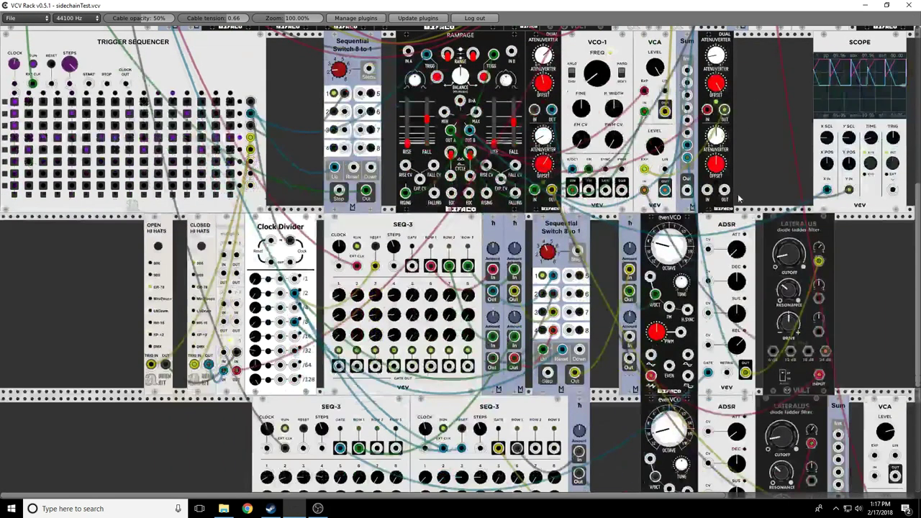
scroll(737, 230, down, 2)
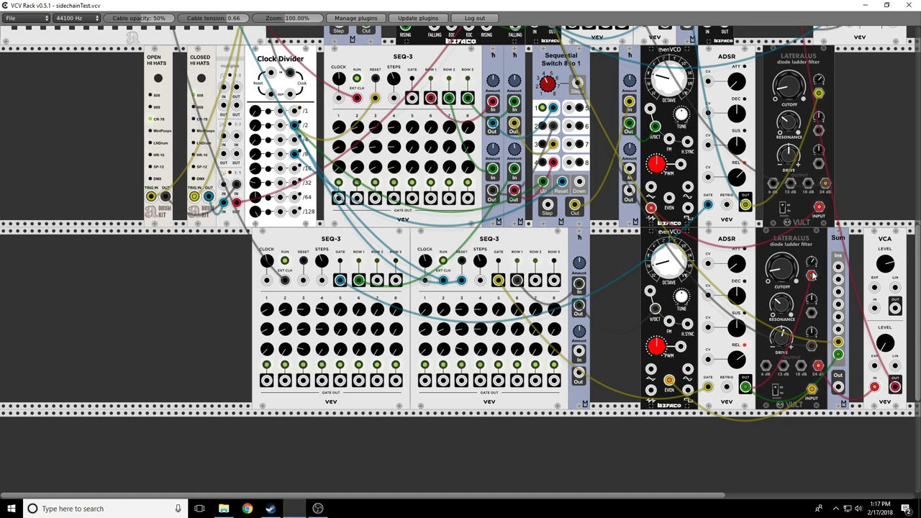
scroll(602, 233, up, 3)
scroll(602, 234, up, 5)
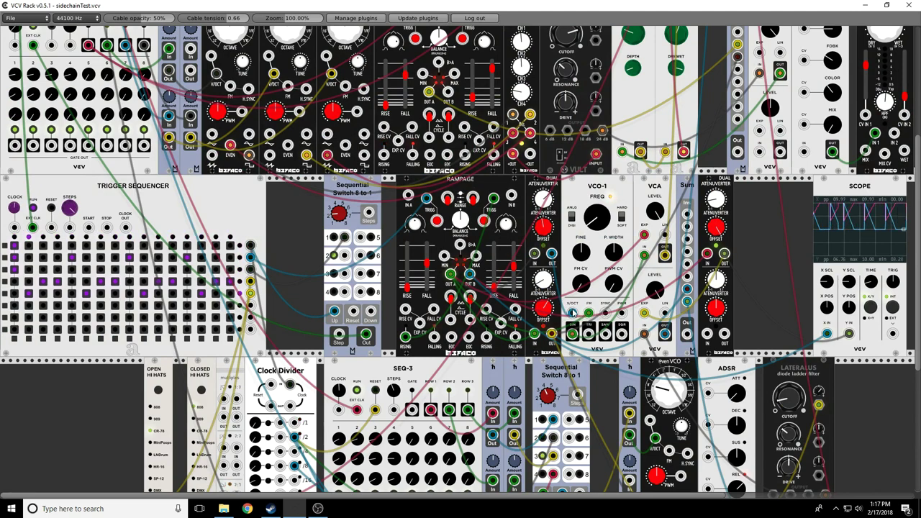
- Turn VCO-1's FREQ knob down and pull the cable out of the Scope's Y IN jack
drag(602, 217, 586, 220)
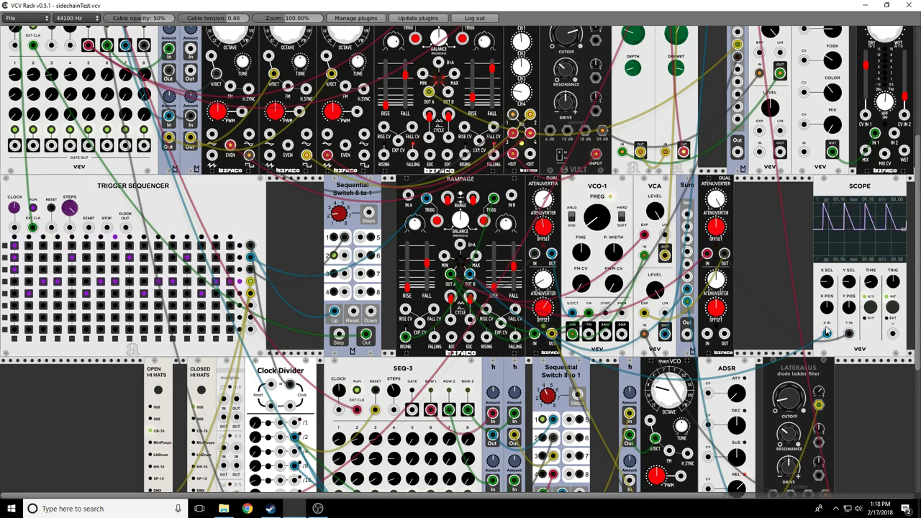
mouse_move(849, 333)
mouse_down()
mouse_move(869, 362)
mouse_move(791, 338)
mouse_move(849, 333)
mouse_up()
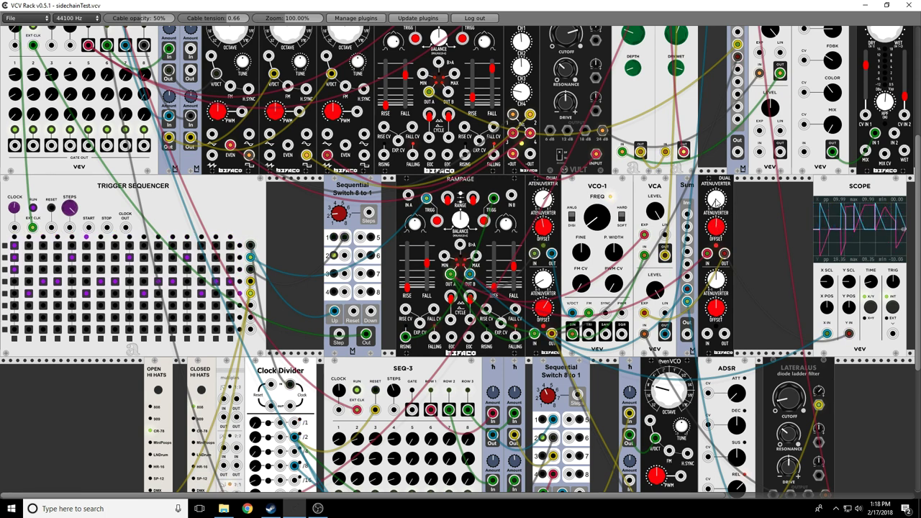
- Apply Disconnect cables to the Dual Atenuverter so none of its jacks stay patched
right_click(730, 221)
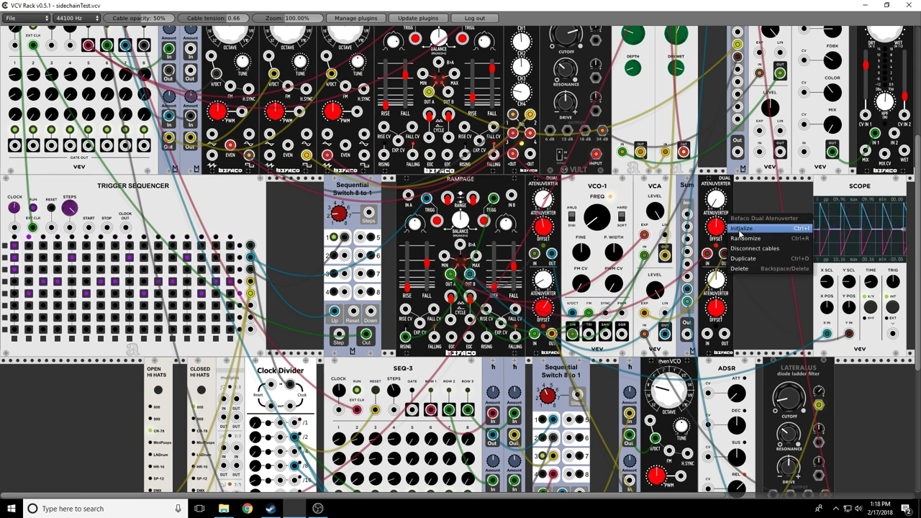
click(730, 227)
scroll(730, 227, down, 10)
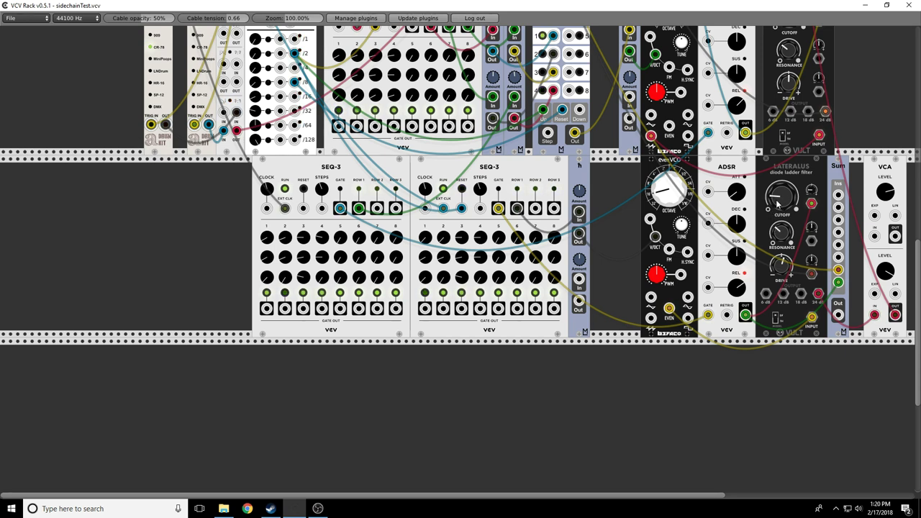
- Sweep the lower Lateralus filter's CUTOFF knob clockwise to open up the filter
drag(814, 190, 782, 177)
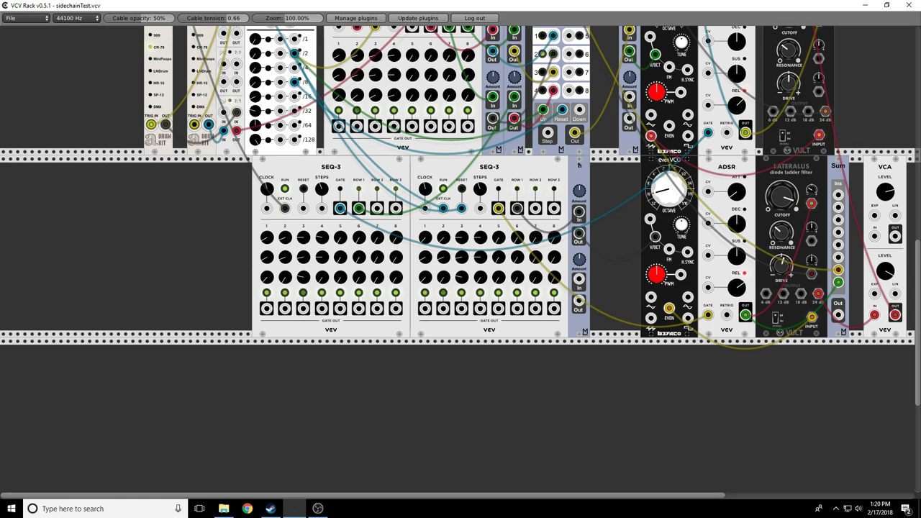
drag(799, 205, 790, 185)
drag(781, 196, 781, 195)
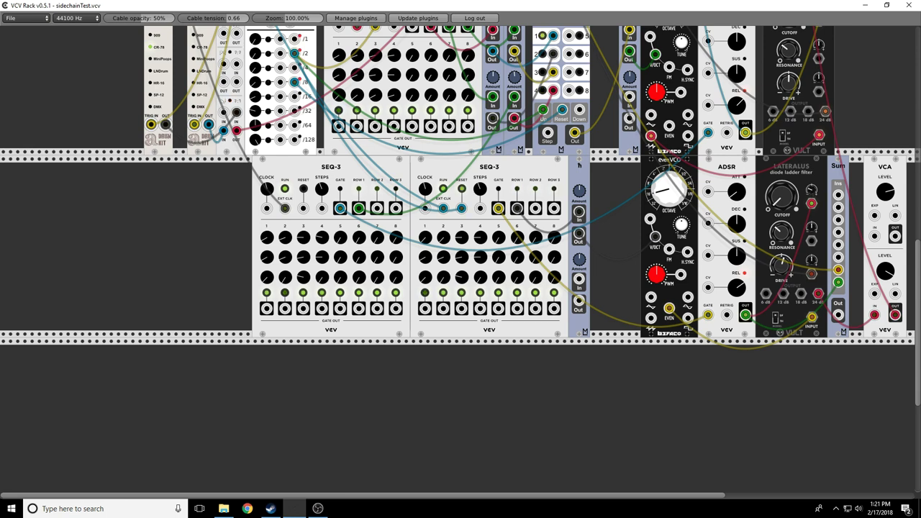
- Turn the Lateralus CUTOFF back down, then fine-tune it with several small nudges
drag(786, 200, 820, 189)
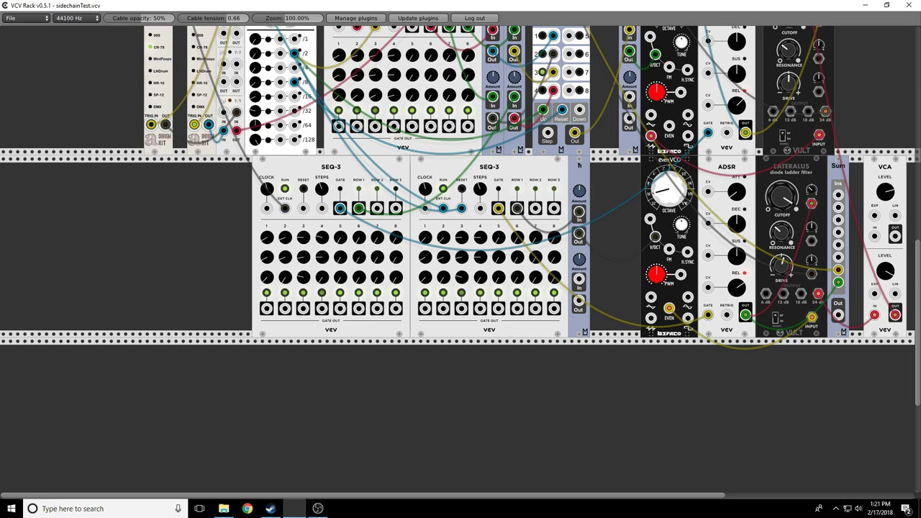
drag(781, 188, 797, 177)
drag(786, 206, 786, 187)
drag(781, 194, 781, 186)
mouse_move(782, 194)
mouse_down()
mouse_move(782, 185)
mouse_move(782, 195)
mouse_up()
- Mute Mixer channel 5 and unmute channels 2 and 1
scroll(835, 252, up, 15)
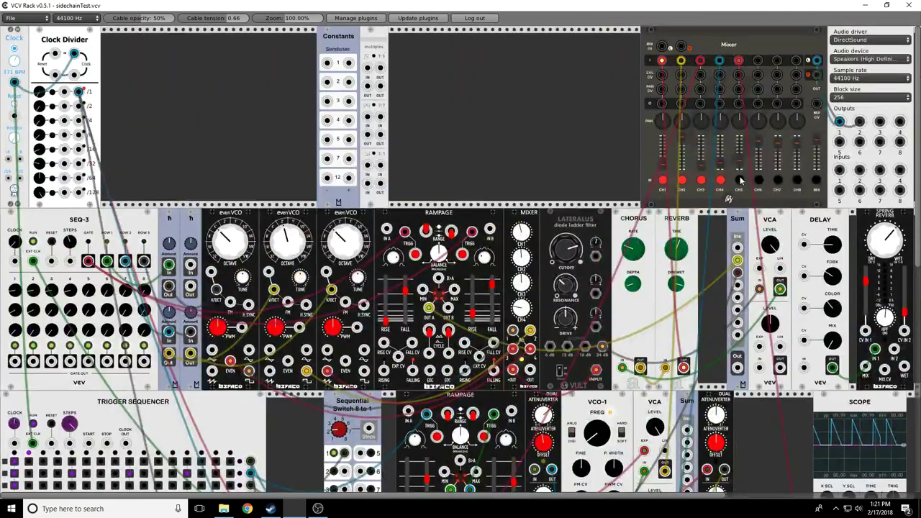
click(739, 180)
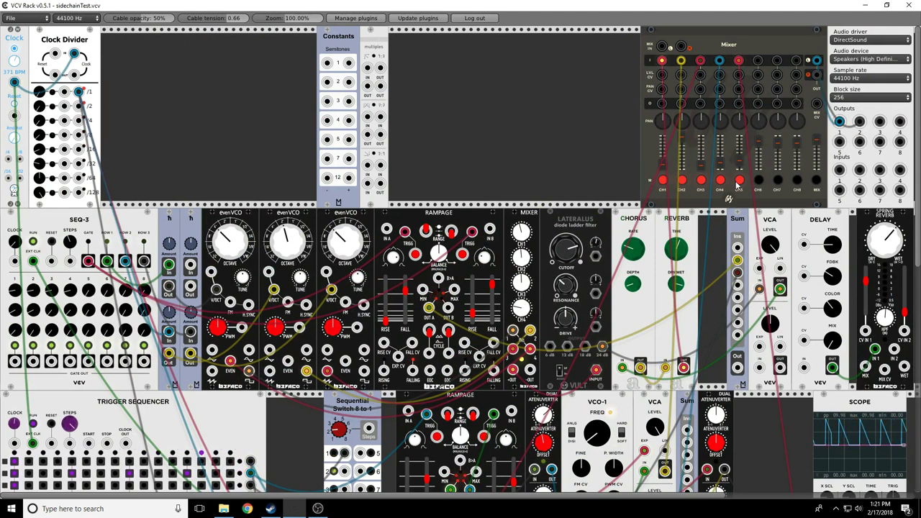
click(682, 184)
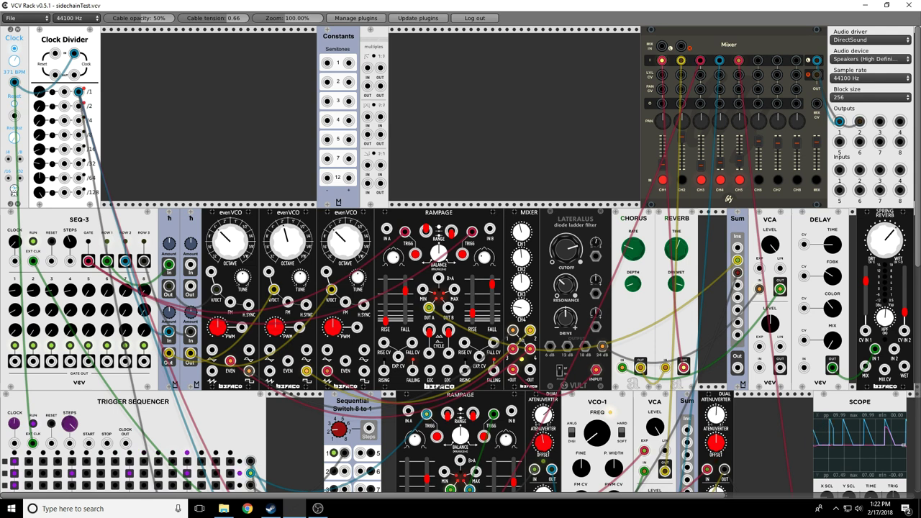
click(662, 180)
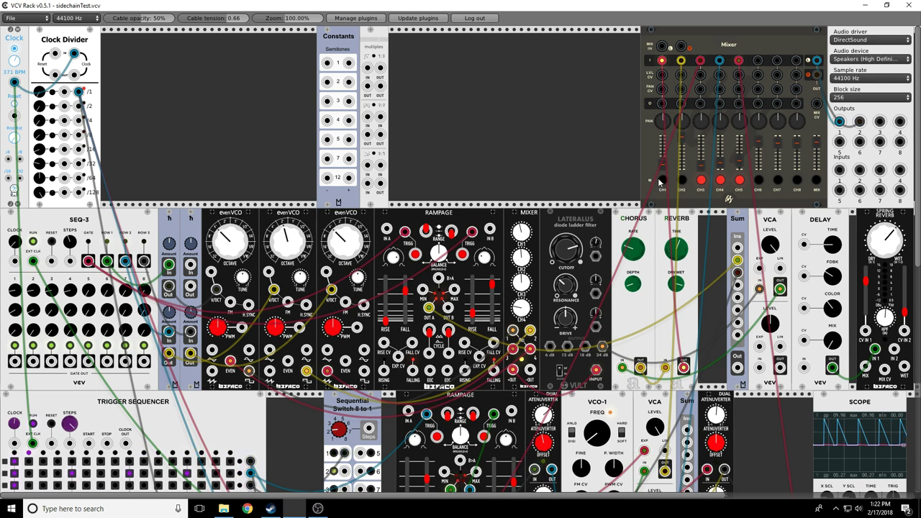
- Toggle Mixer channel 4's mute, leaving it unmuted
click(719, 182)
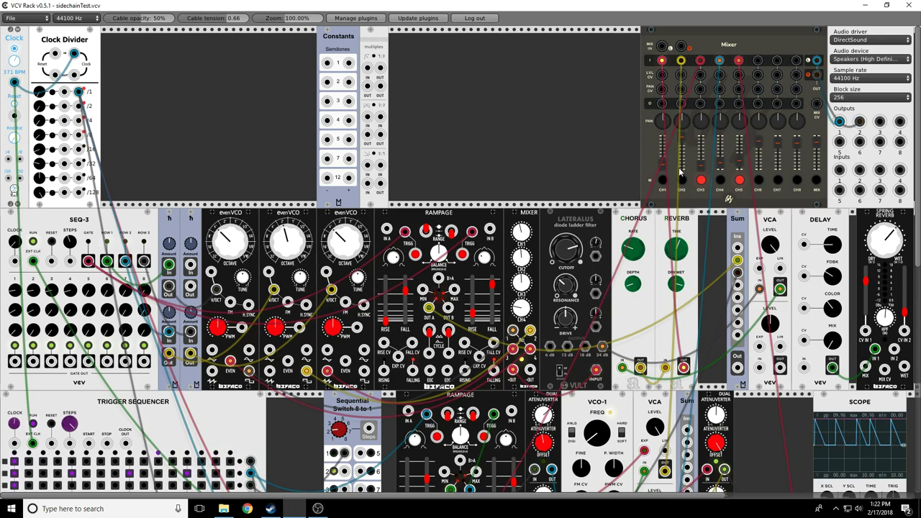
click(720, 180)
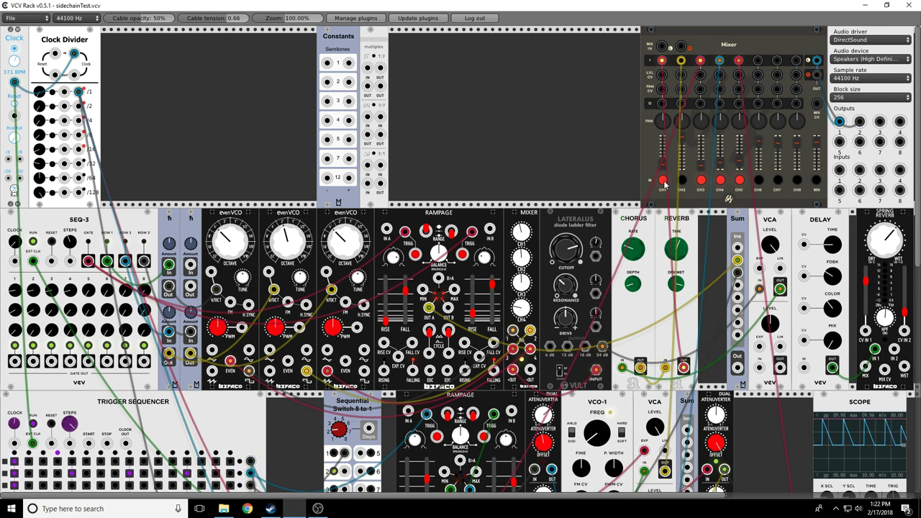
click(721, 182)
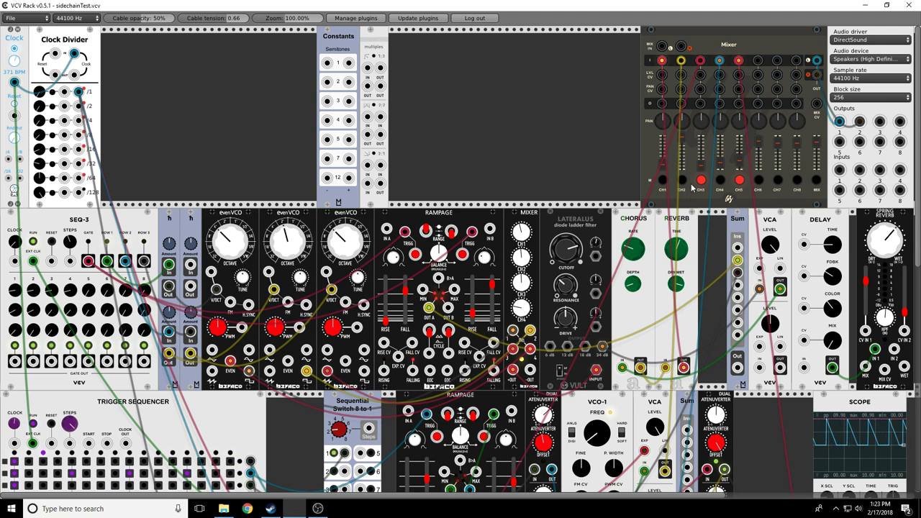
- Mute Mixer CH4 again, leaving channels 3, 4 and 5 silenced
scroll(696, 266, down, 2)
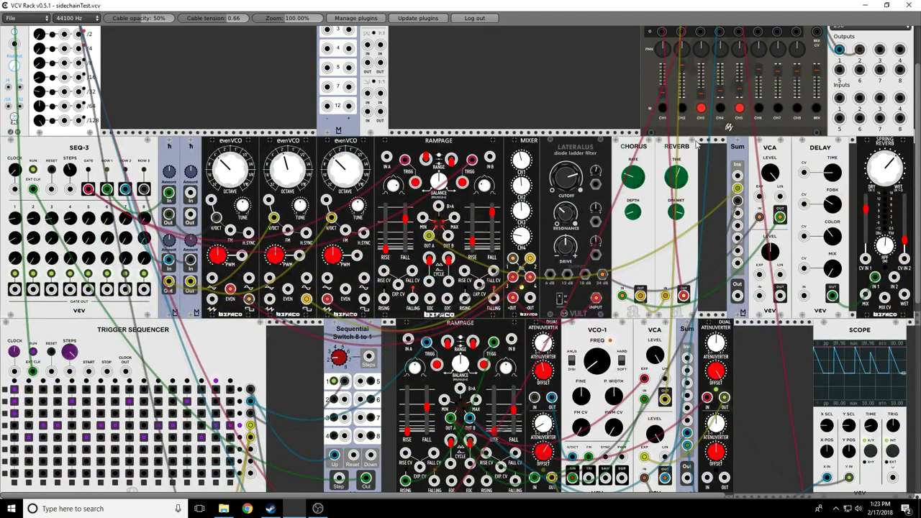
click(720, 108)
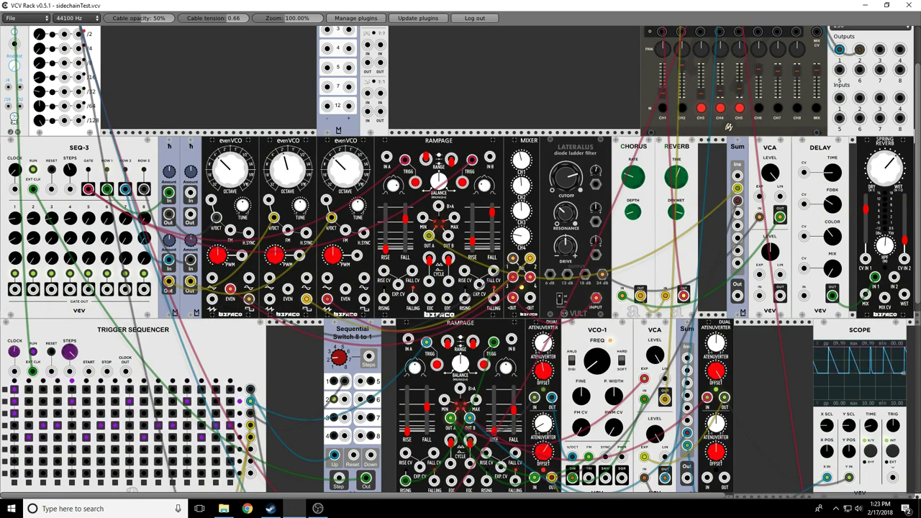
scroll(505, 368, down, 2)
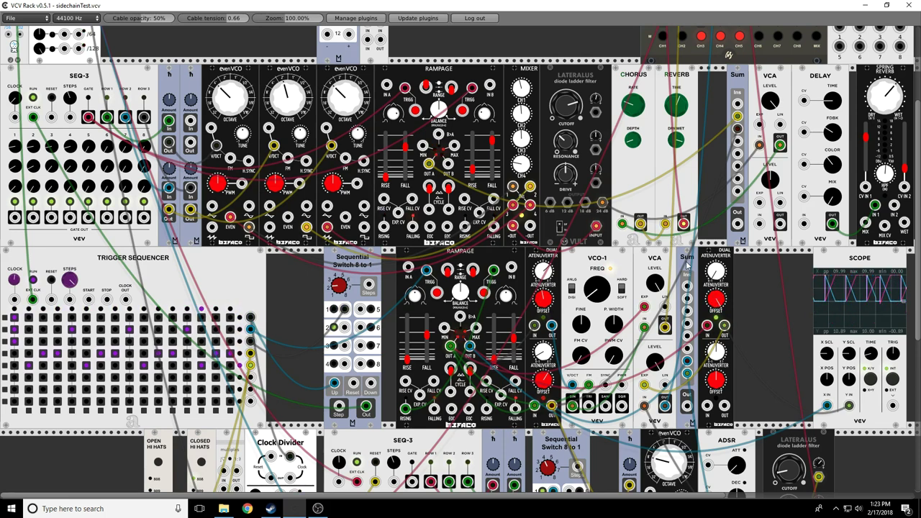
scroll(662, 127, up, 3)
scroll(662, 127, up, 1)
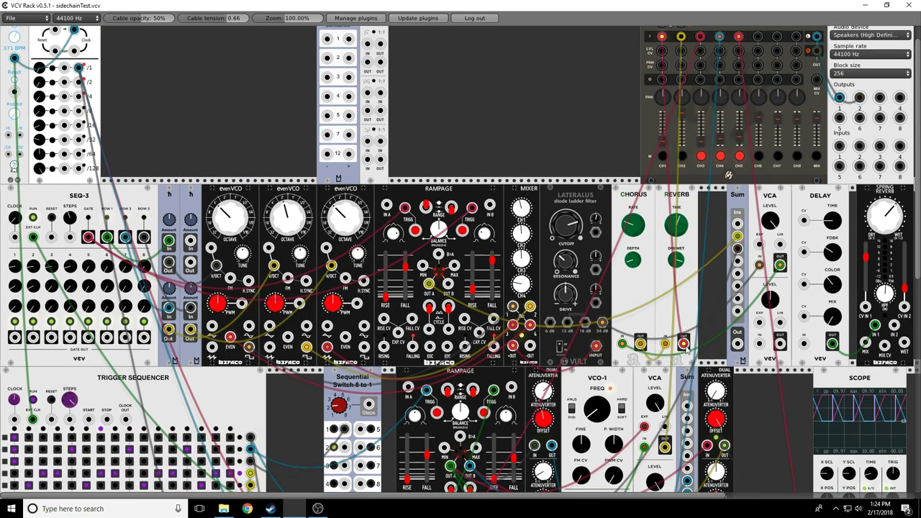
scroll(735, 343, down, 2)
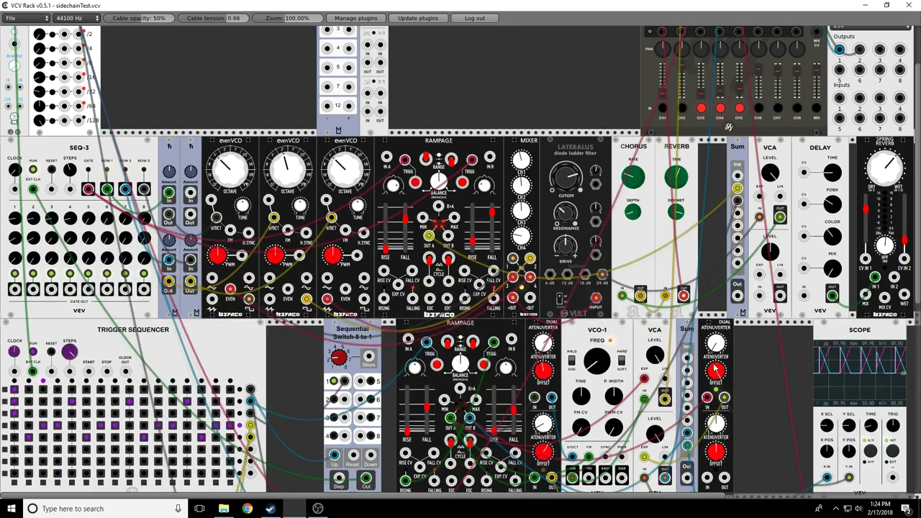
scroll(652, 325, up, 2)
scroll(651, 326, up, 1)
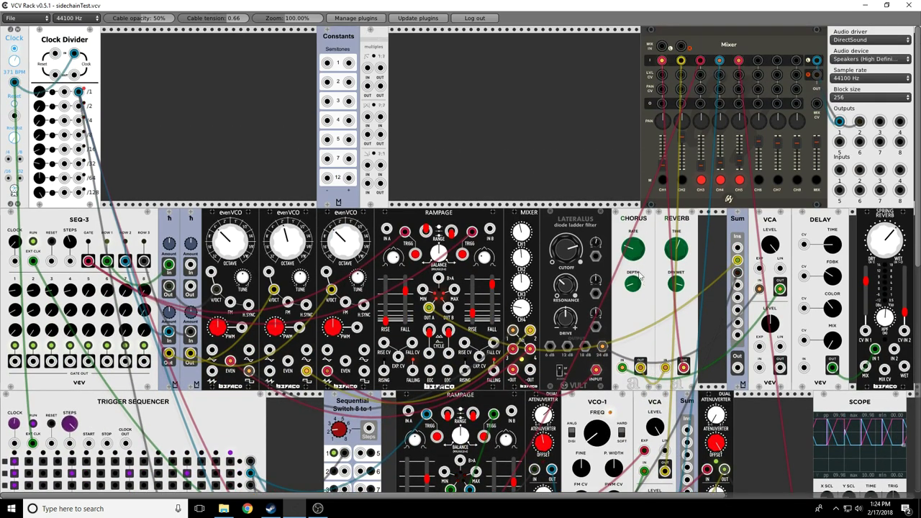
scroll(654, 326, down, 2)
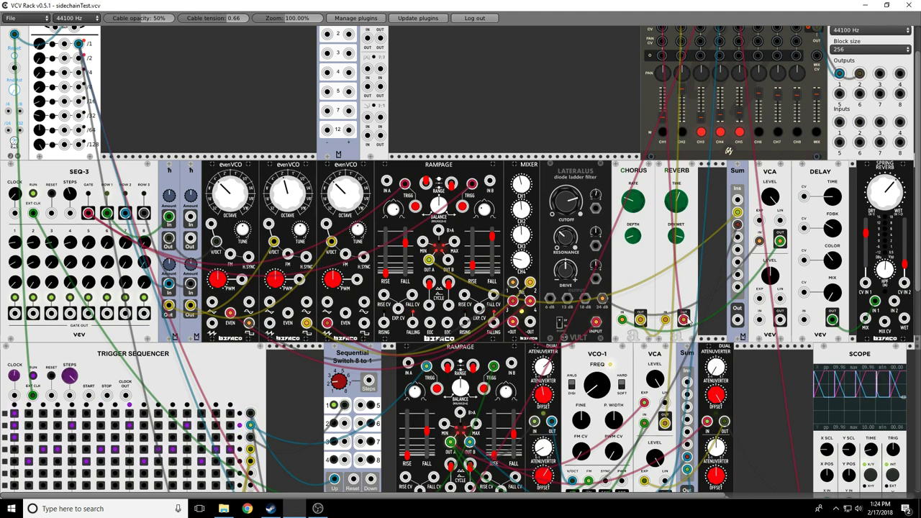
scroll(689, 323, down, 2)
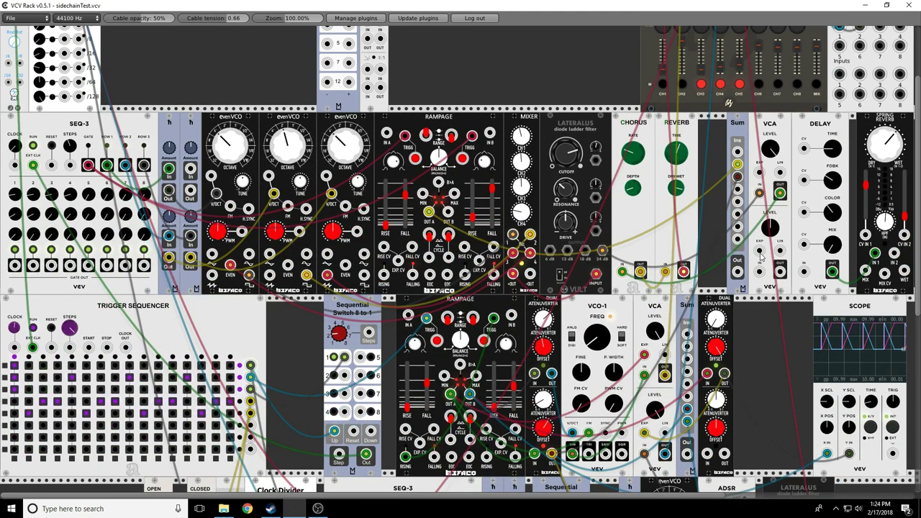
- Patch a red cable into the upper VCA's IN jack and remove the Reverb OUT cable
drag(725, 373, 682, 274)
drag(760, 273, 723, 374)
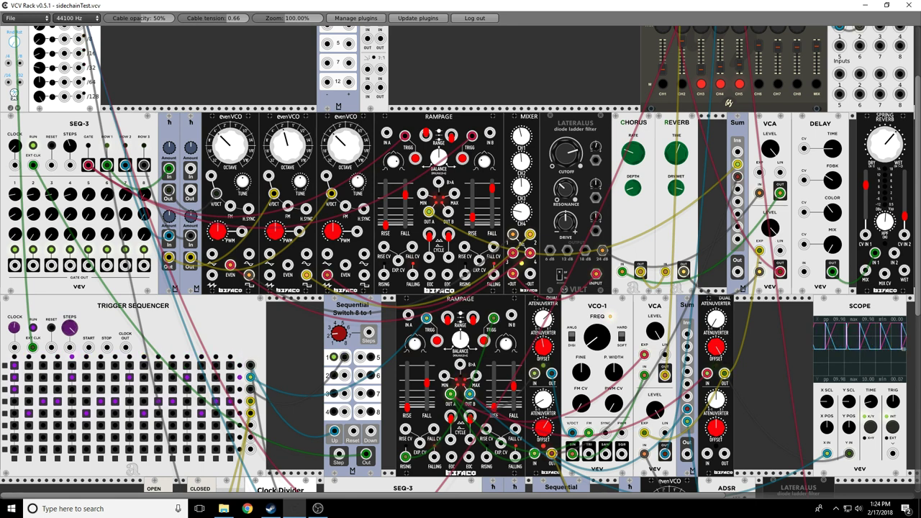
scroll(751, 354, up, 3)
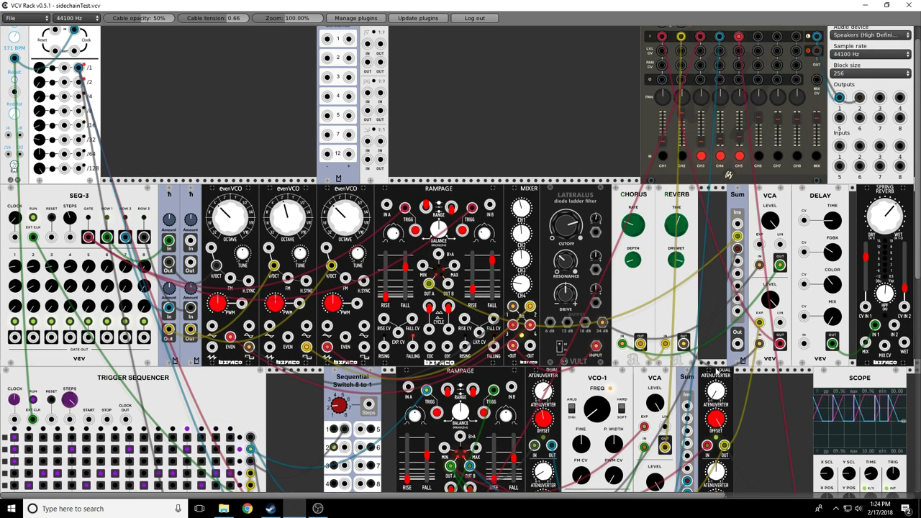
- Switch off CH4's mute so only channels 3 and 5 stay silenced
click(719, 157)
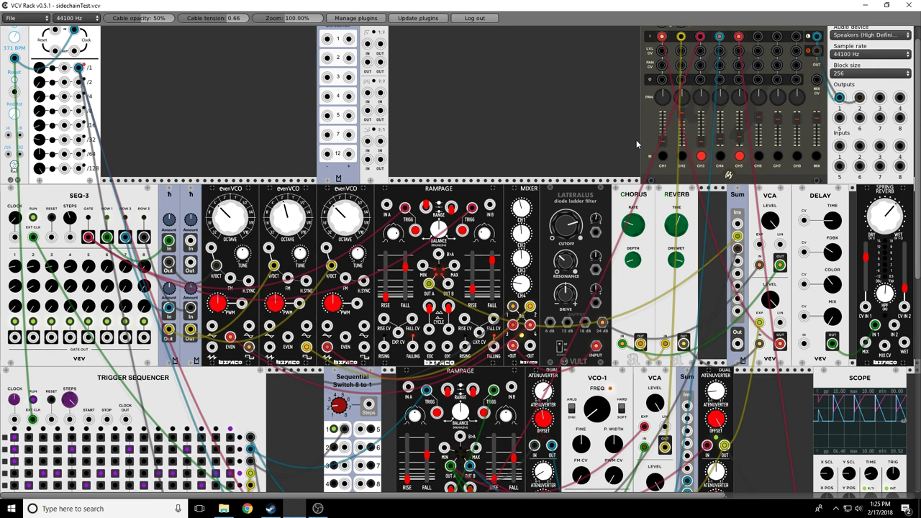
scroll(636, 139, up, 1)
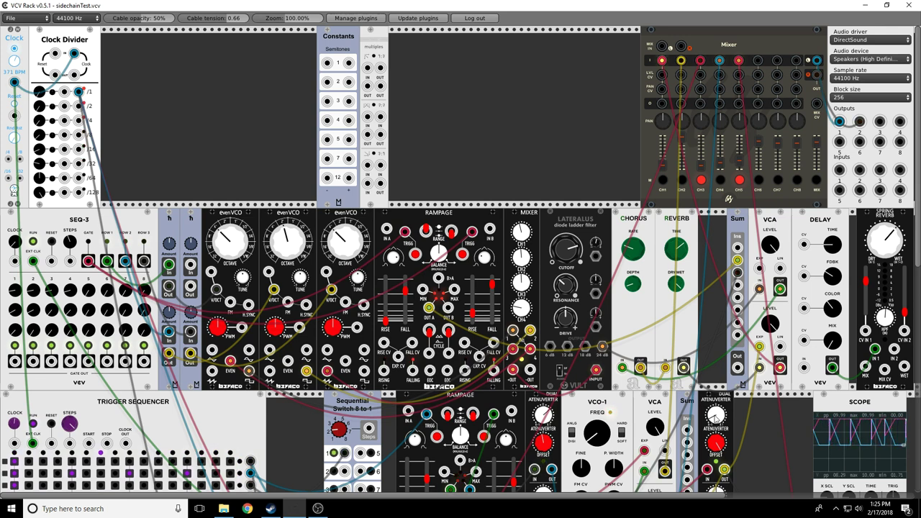
- Switch off the Mixer's CH5 mute so that channel plays in the mix again
click(738, 181)
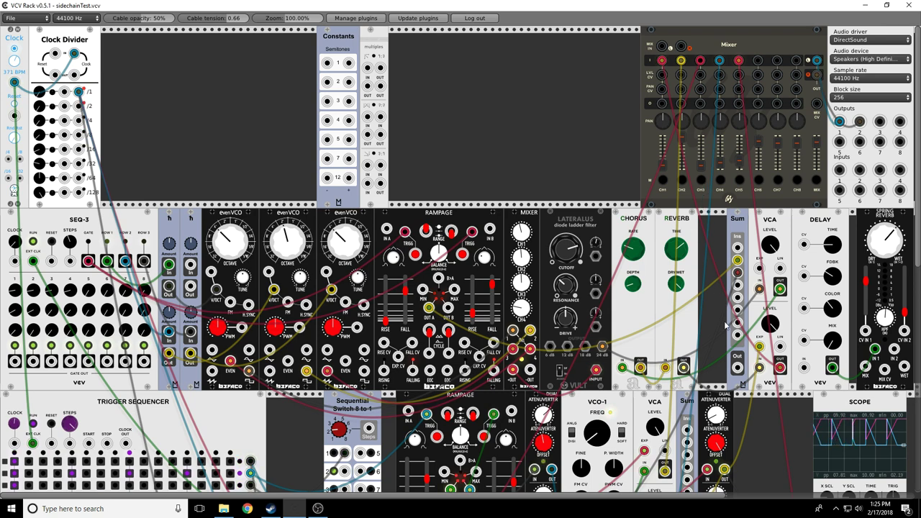
scroll(735, 389, down, 2)
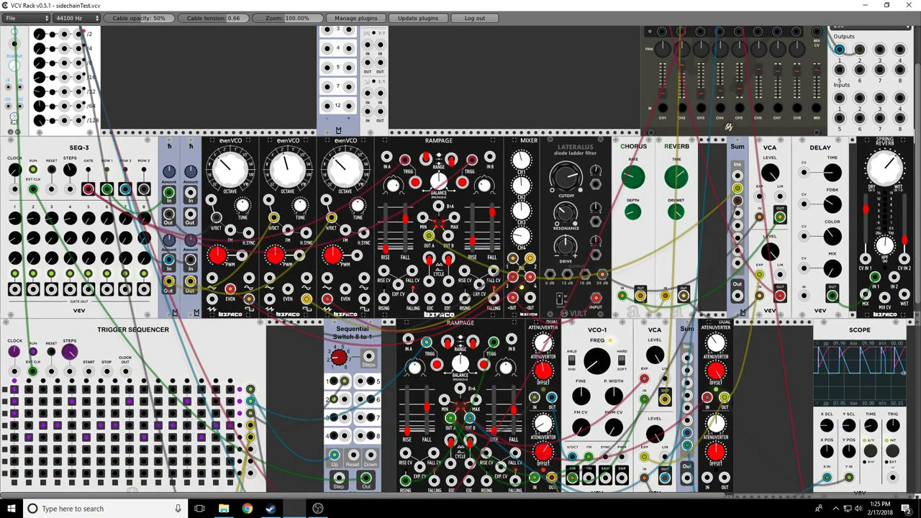
scroll(816, 241, up, 1)
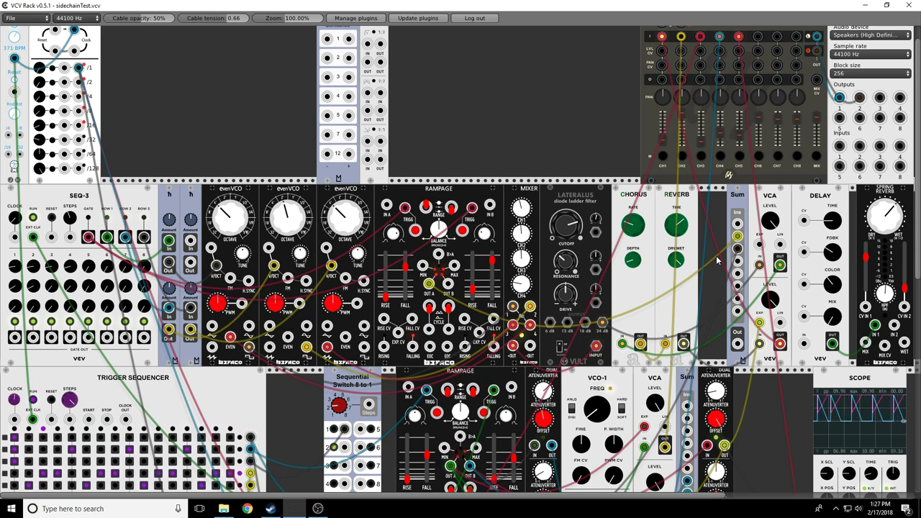
- Place an Audible Instruments Resonator in the top row's empty space, shift it slightly right, and adjust its damping
right_click(492, 103)
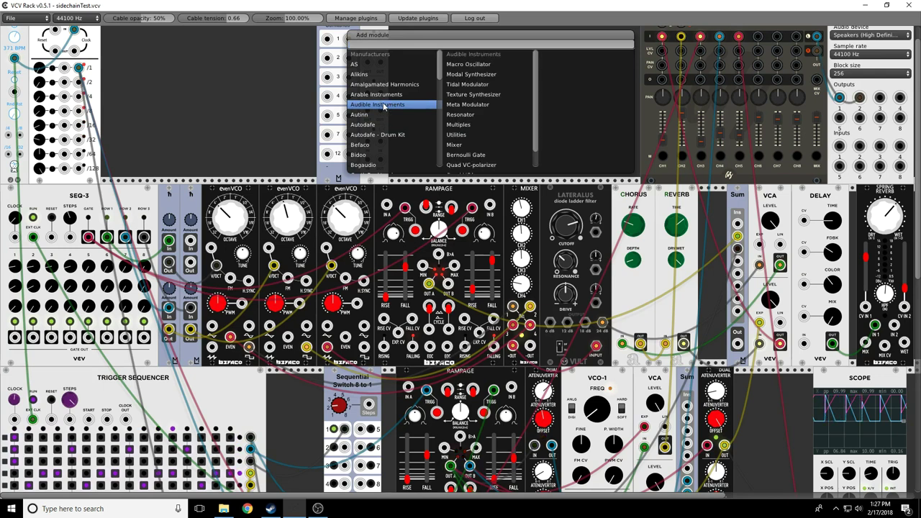
click(475, 114)
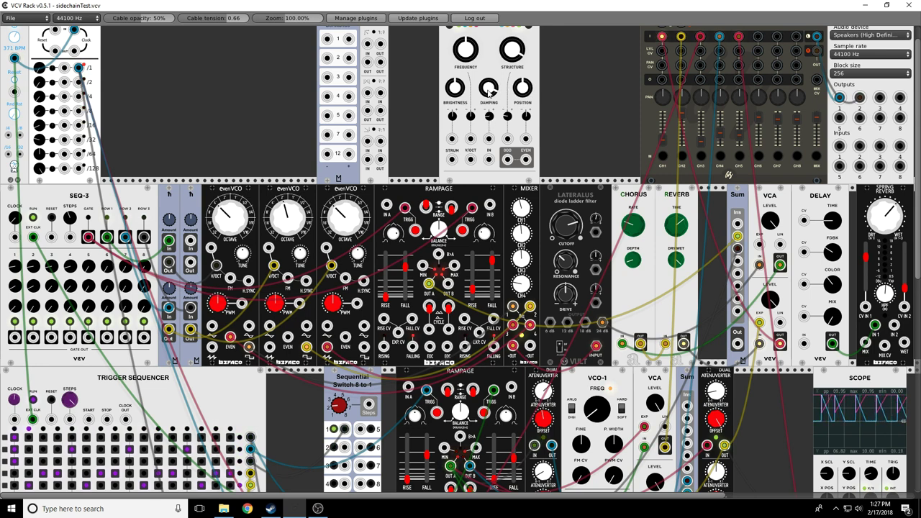
drag(489, 168, 497, 167)
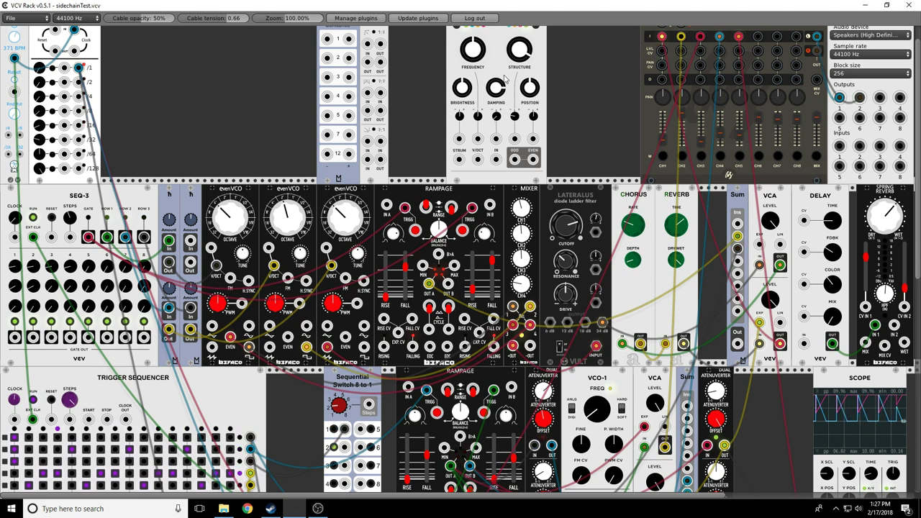
scroll(568, 126, up, 1)
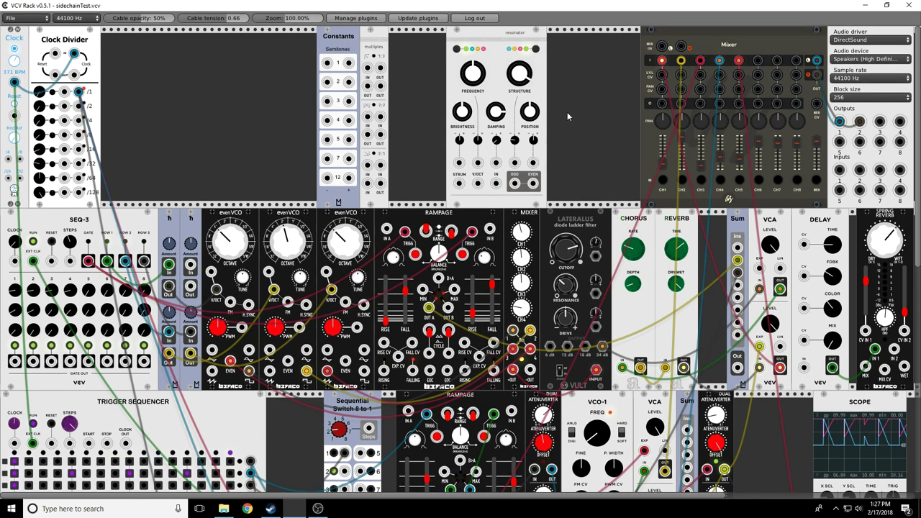